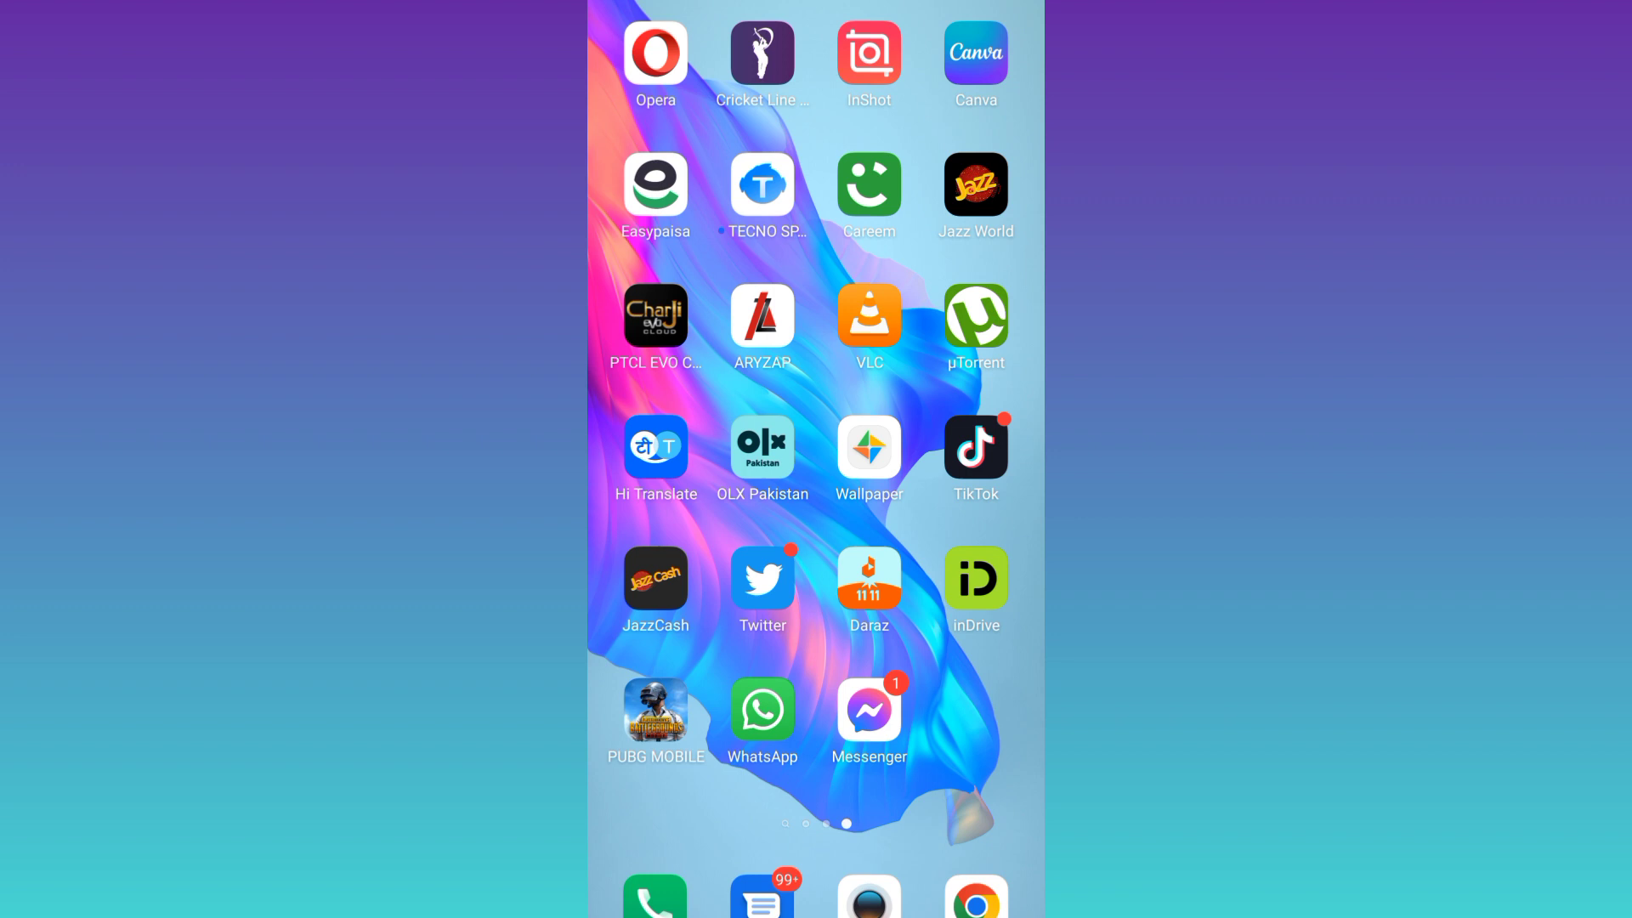
left_click(976, 903)
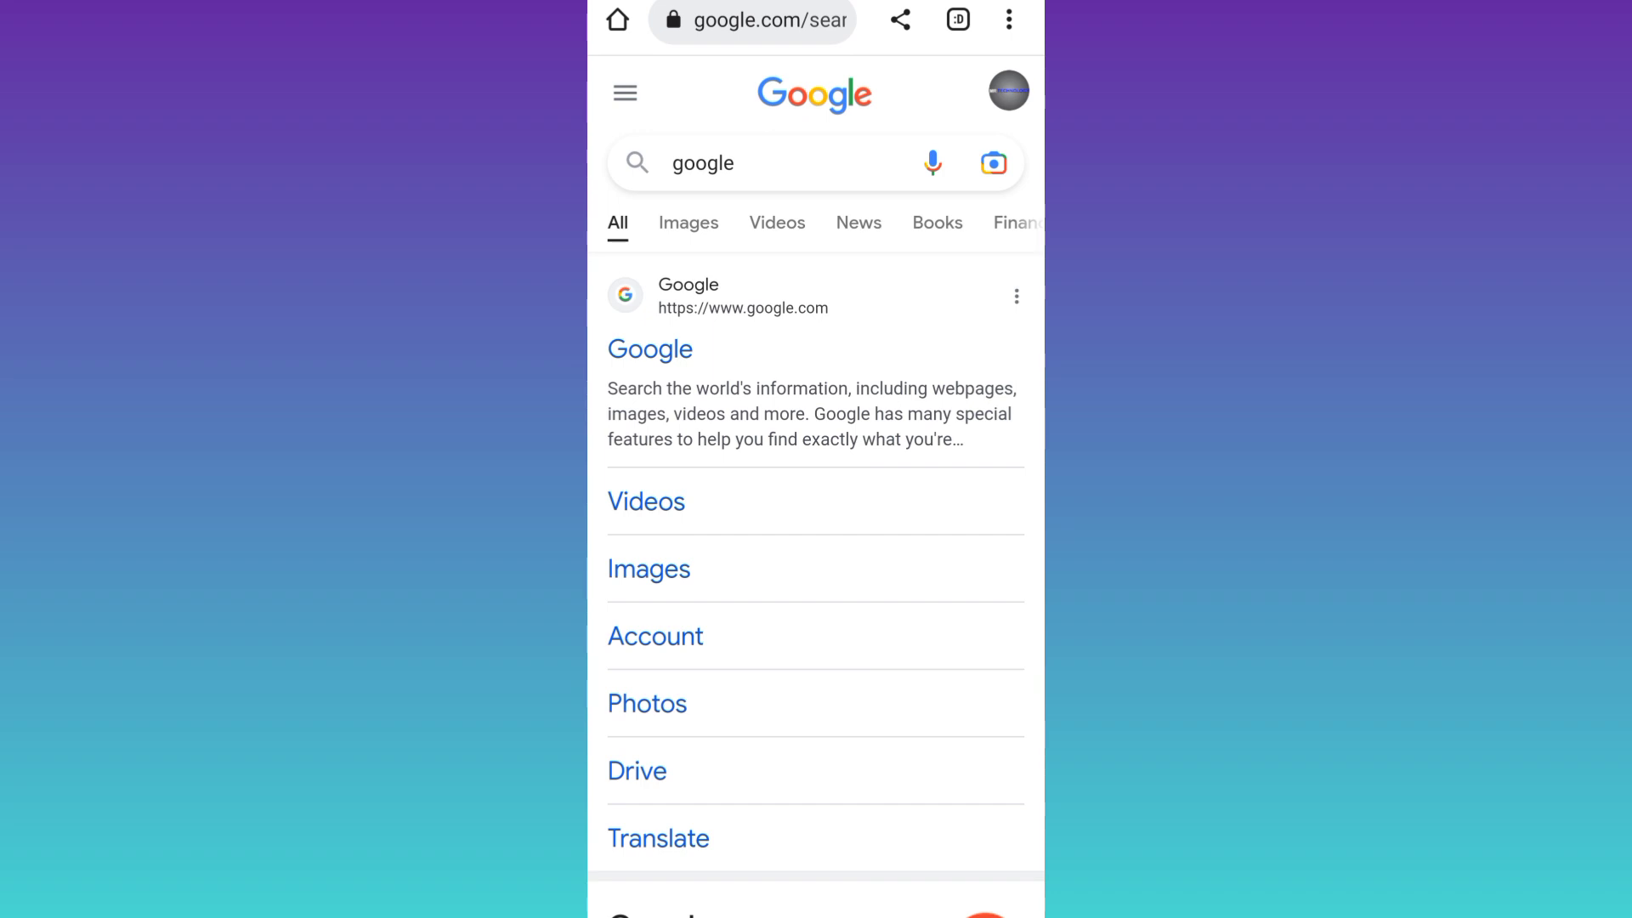
left_click(1009, 19)
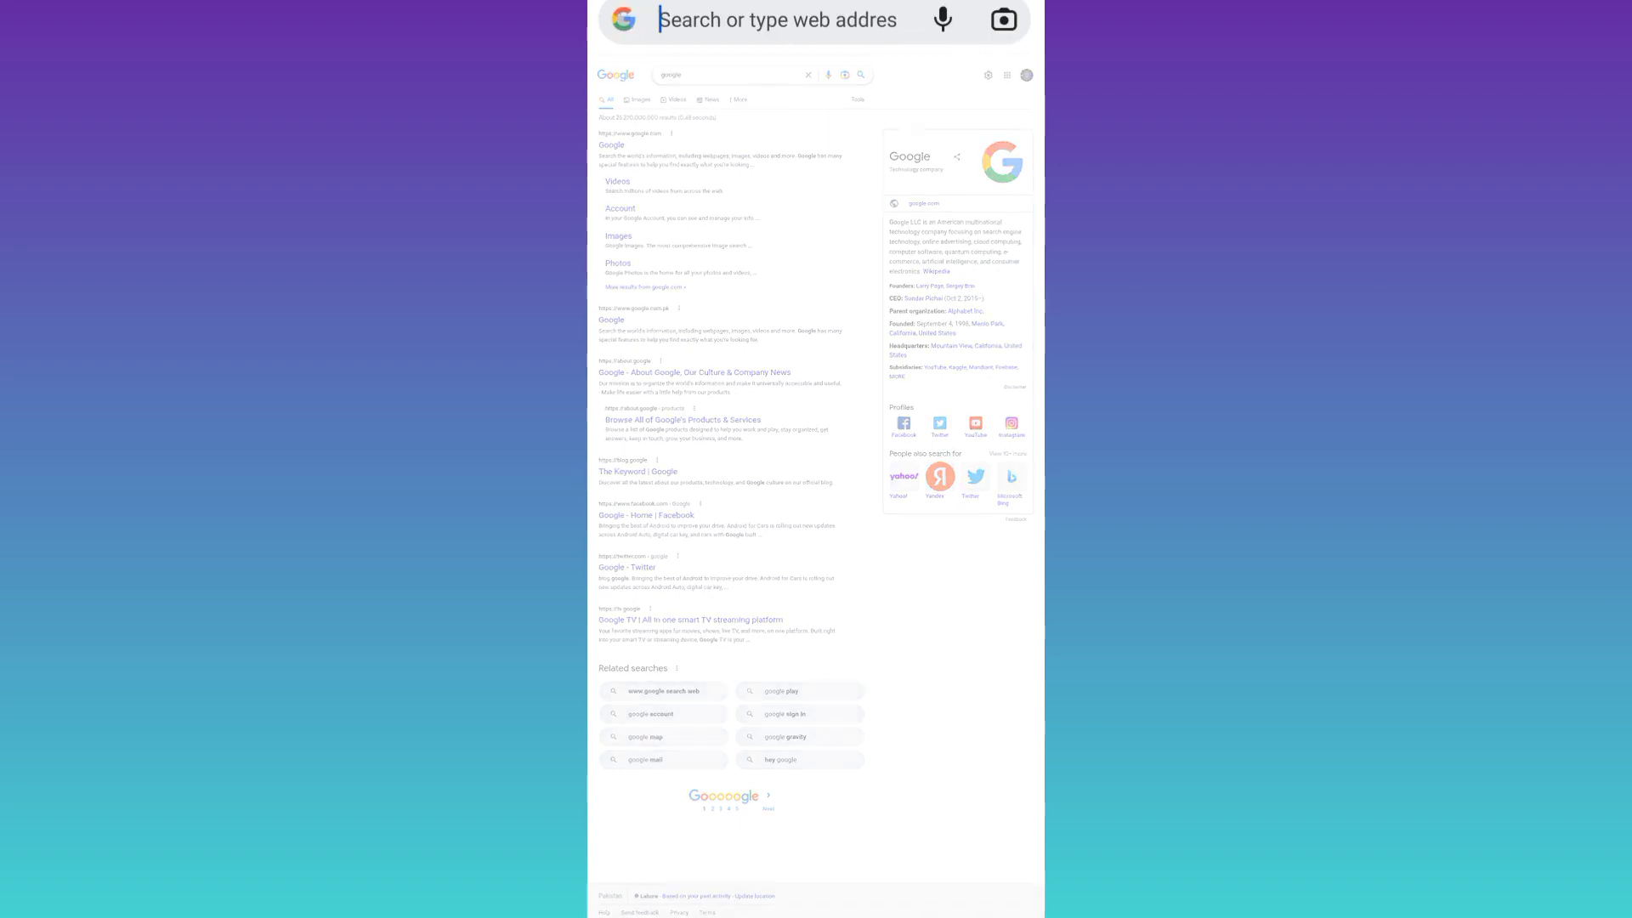
type("www.youtube.com")
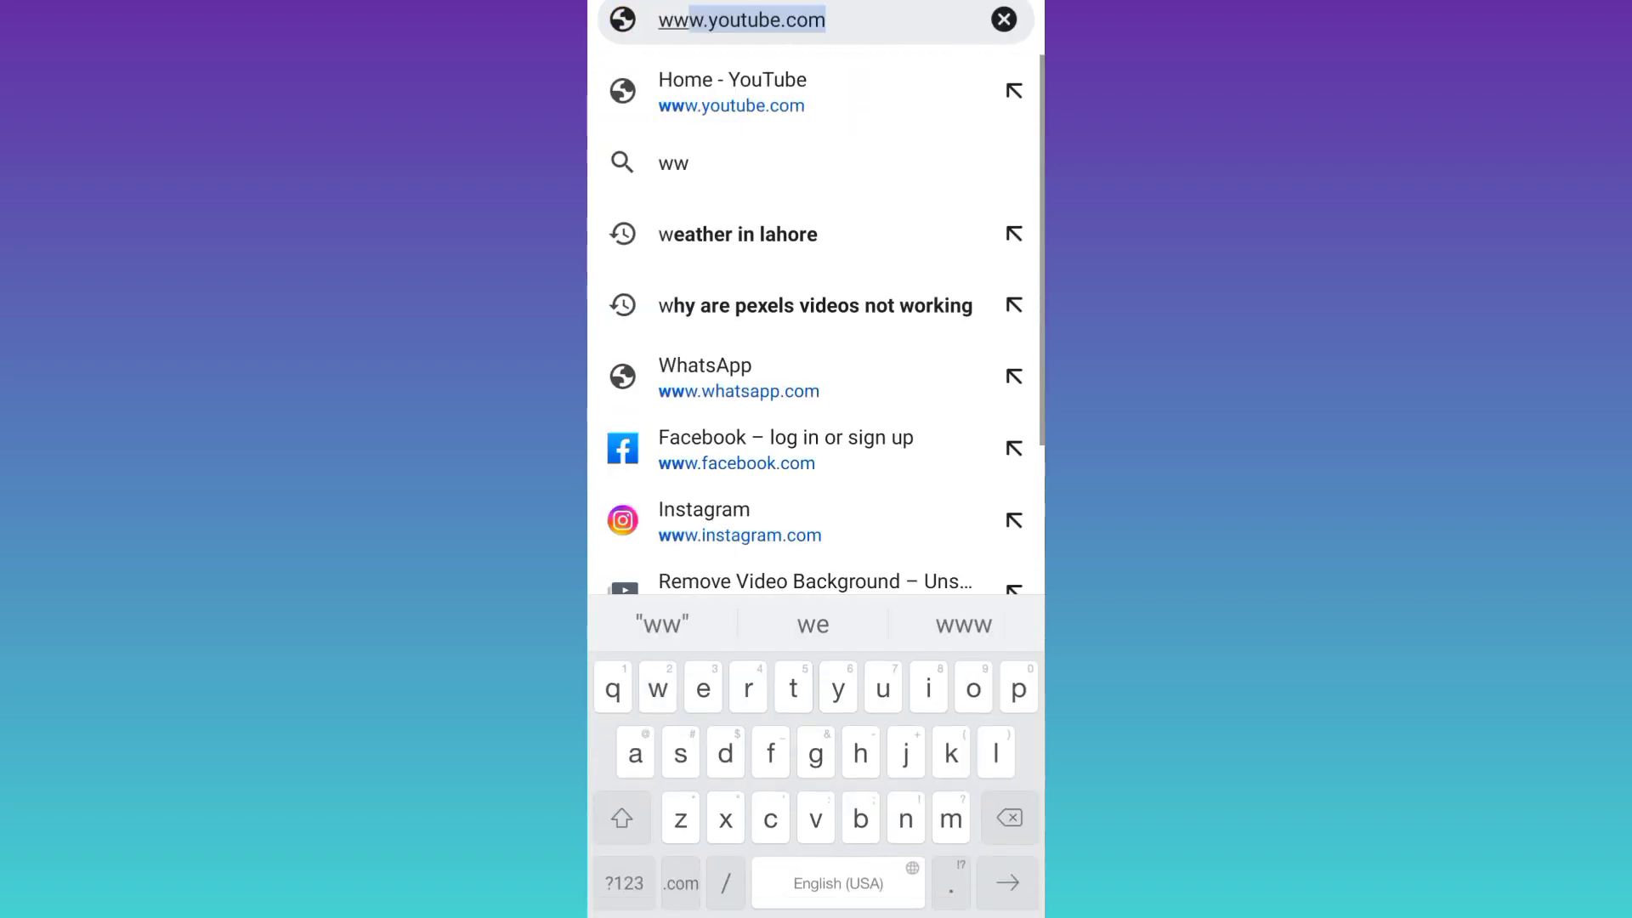
left_click(828, 19)
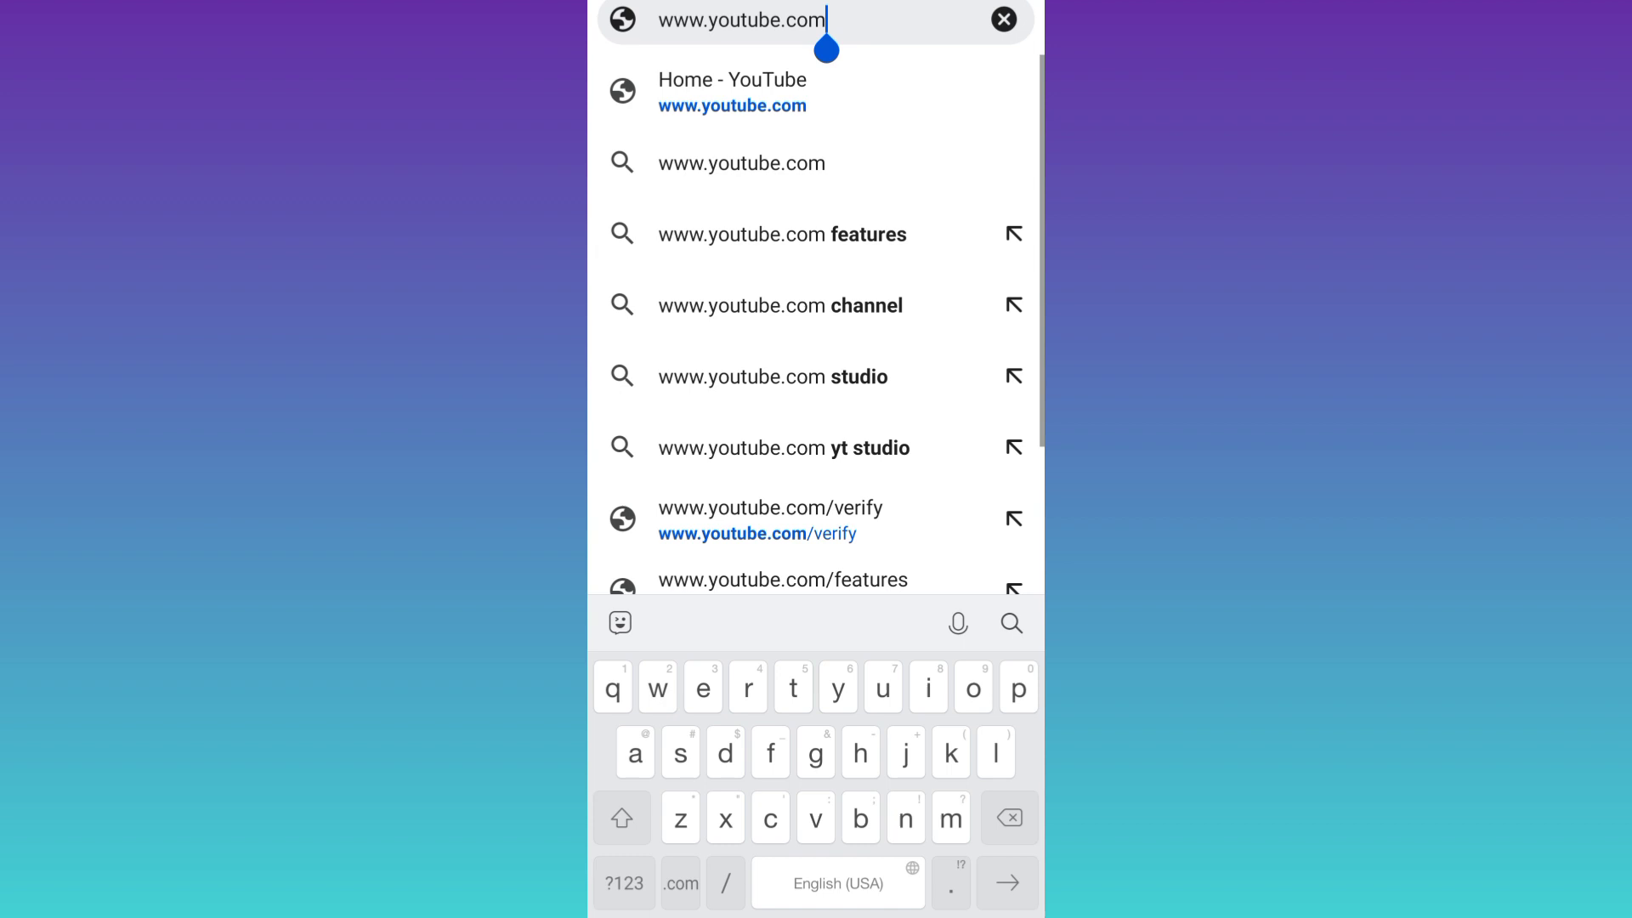
key("Return")
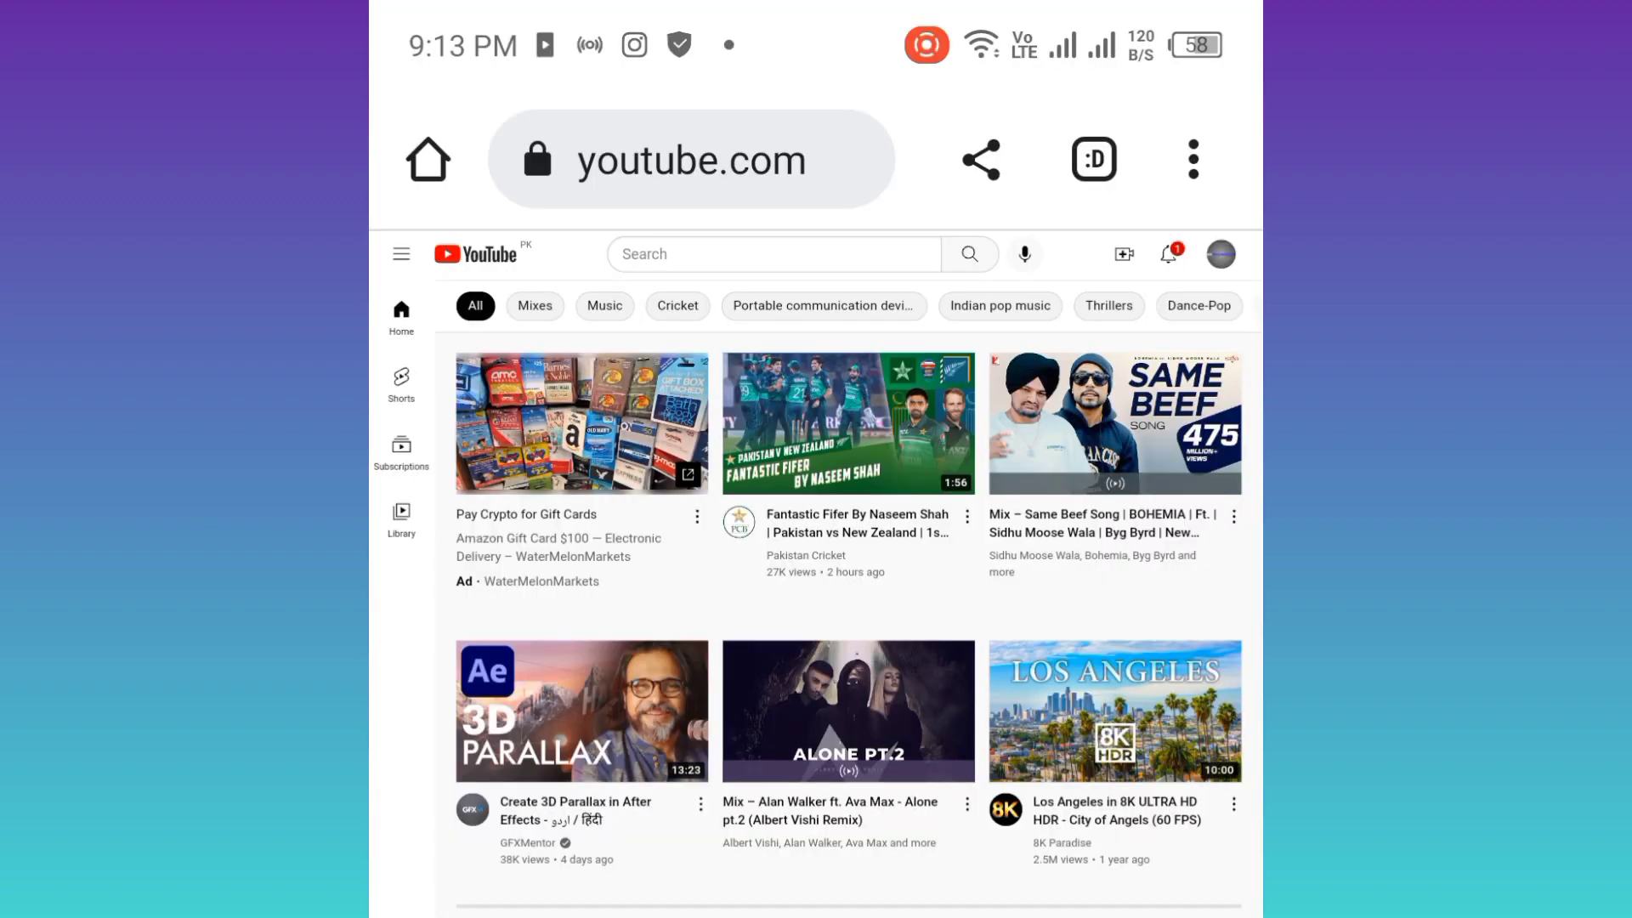
Go to YouTube Studio through the profile avatar's account menu.
left_click(1220, 253)
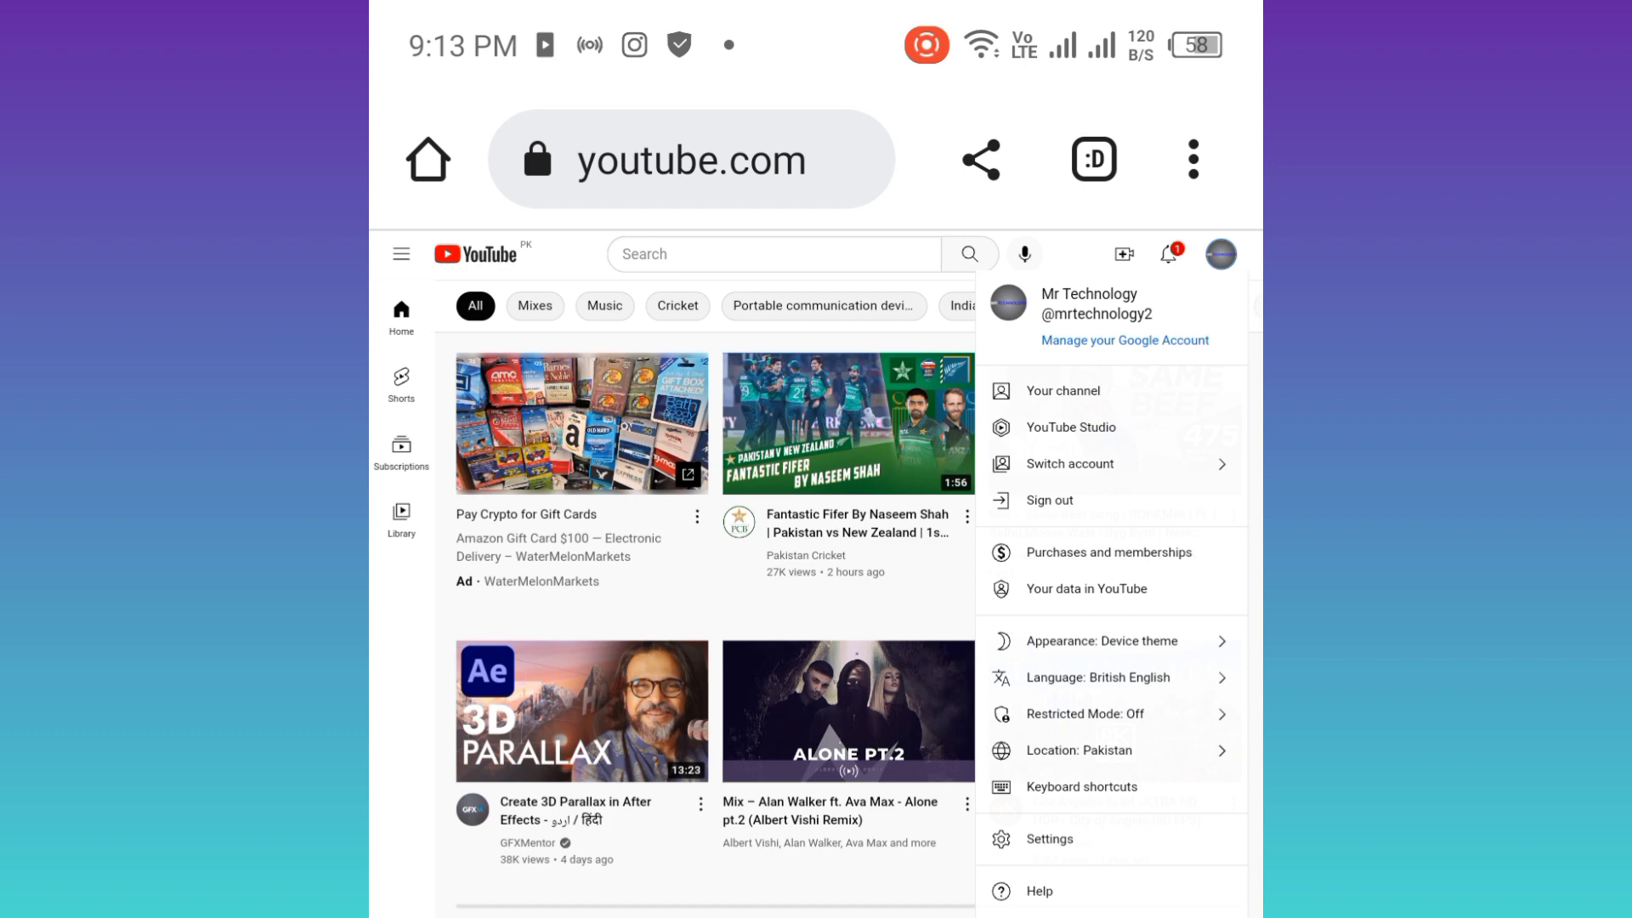
left_click(1072, 427)
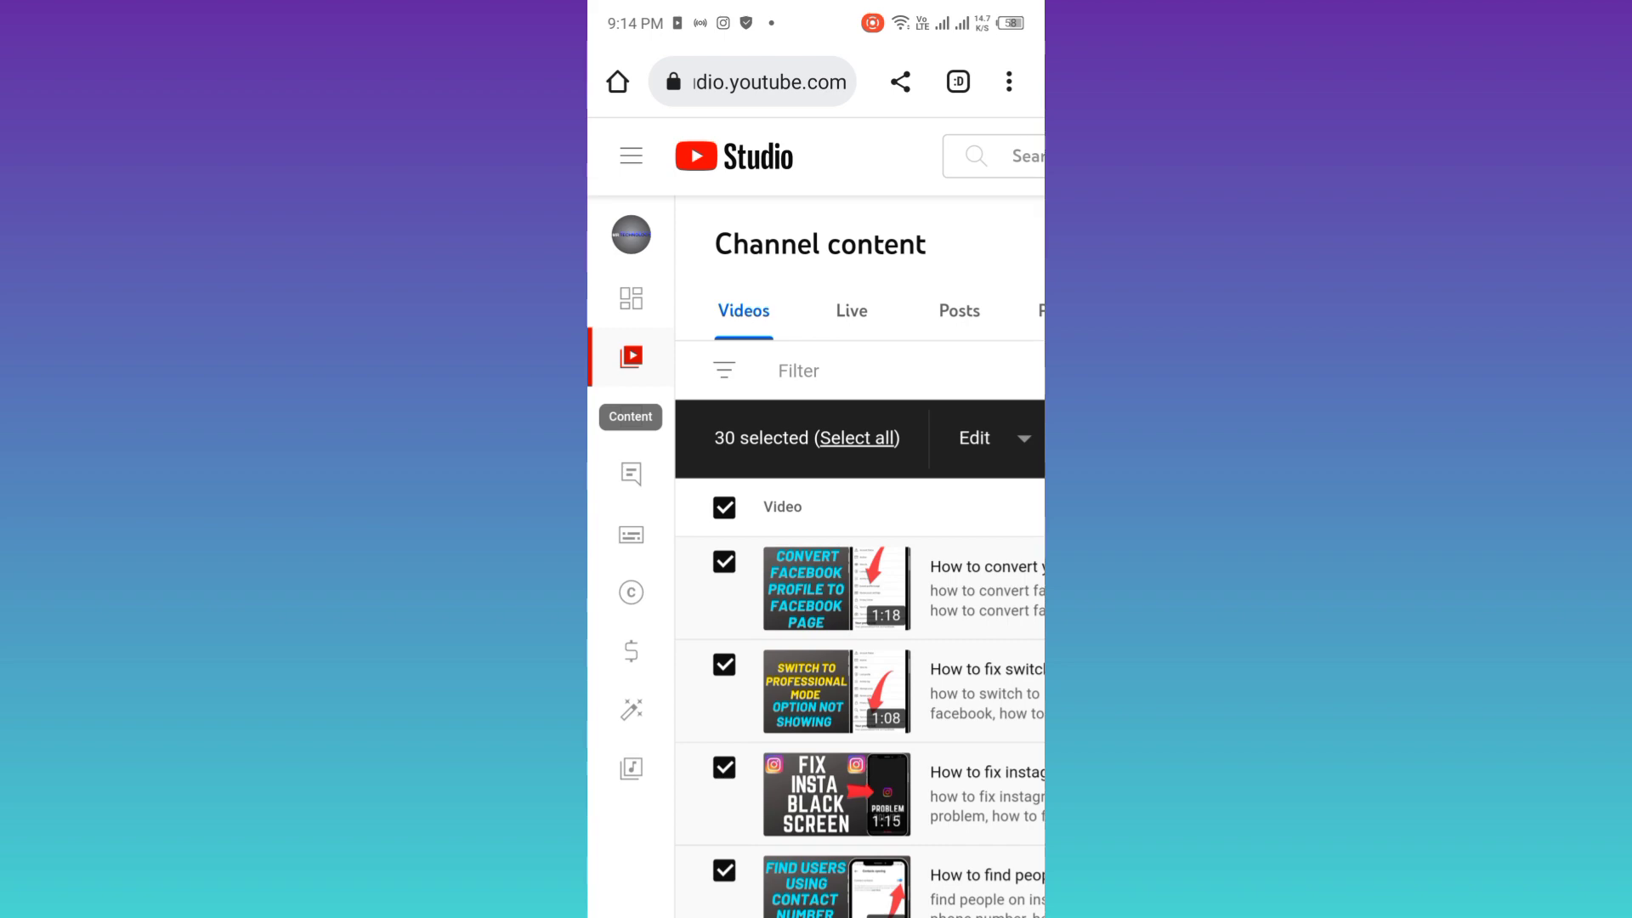
scroll(817, 510, "down", 3)
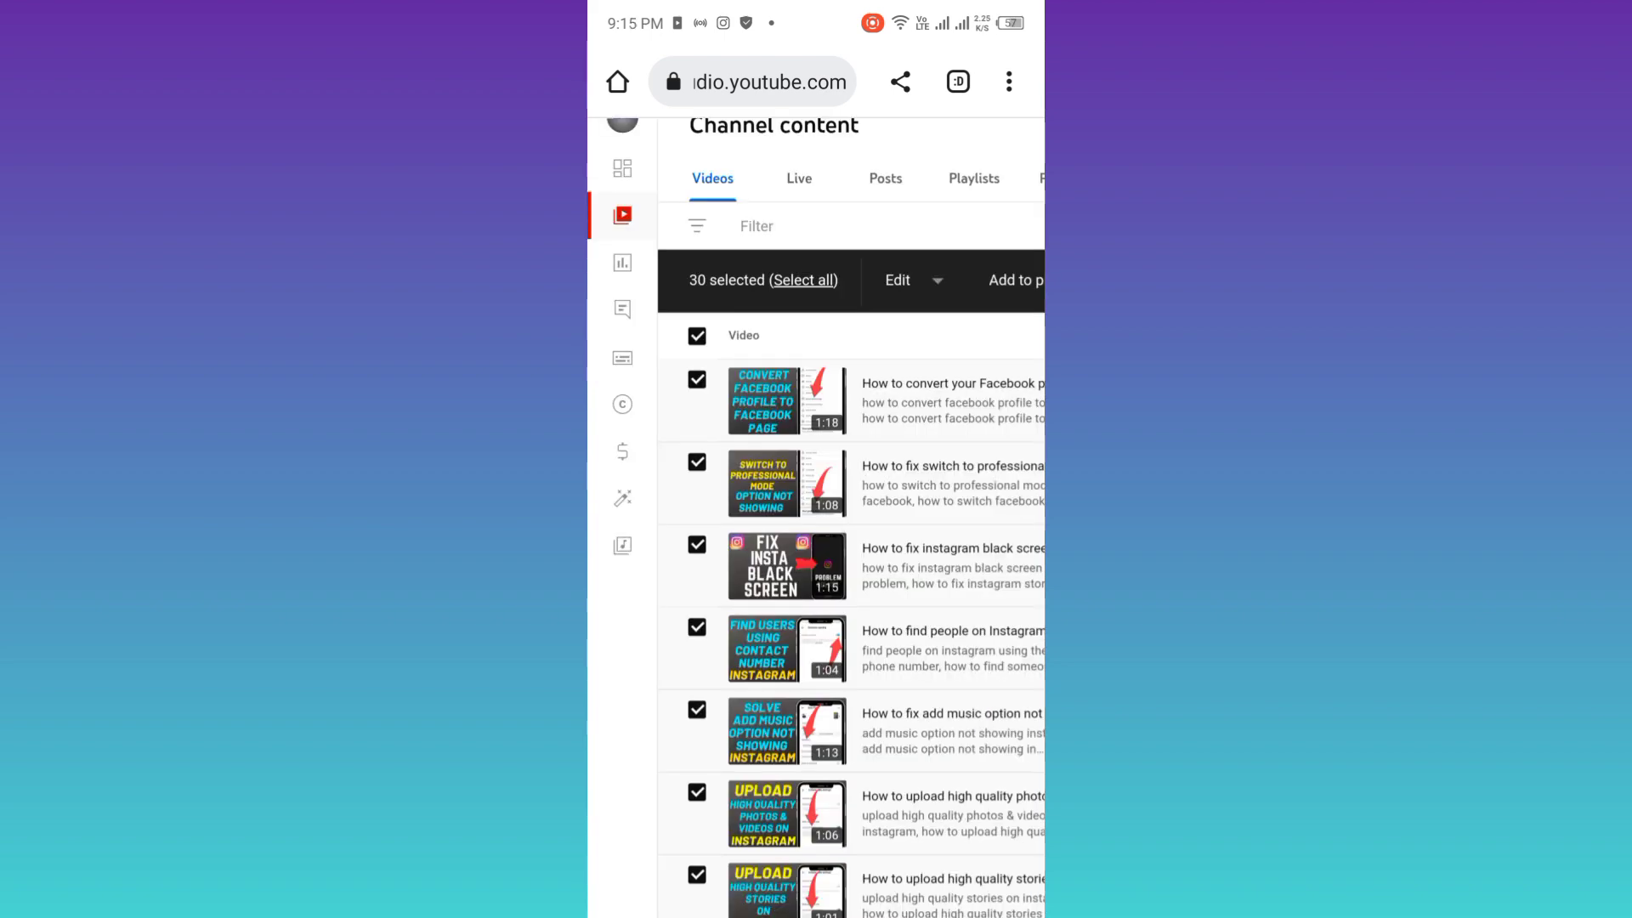
scroll(816, 511, "down", 3)
scroll(817, 510, "right", 5)
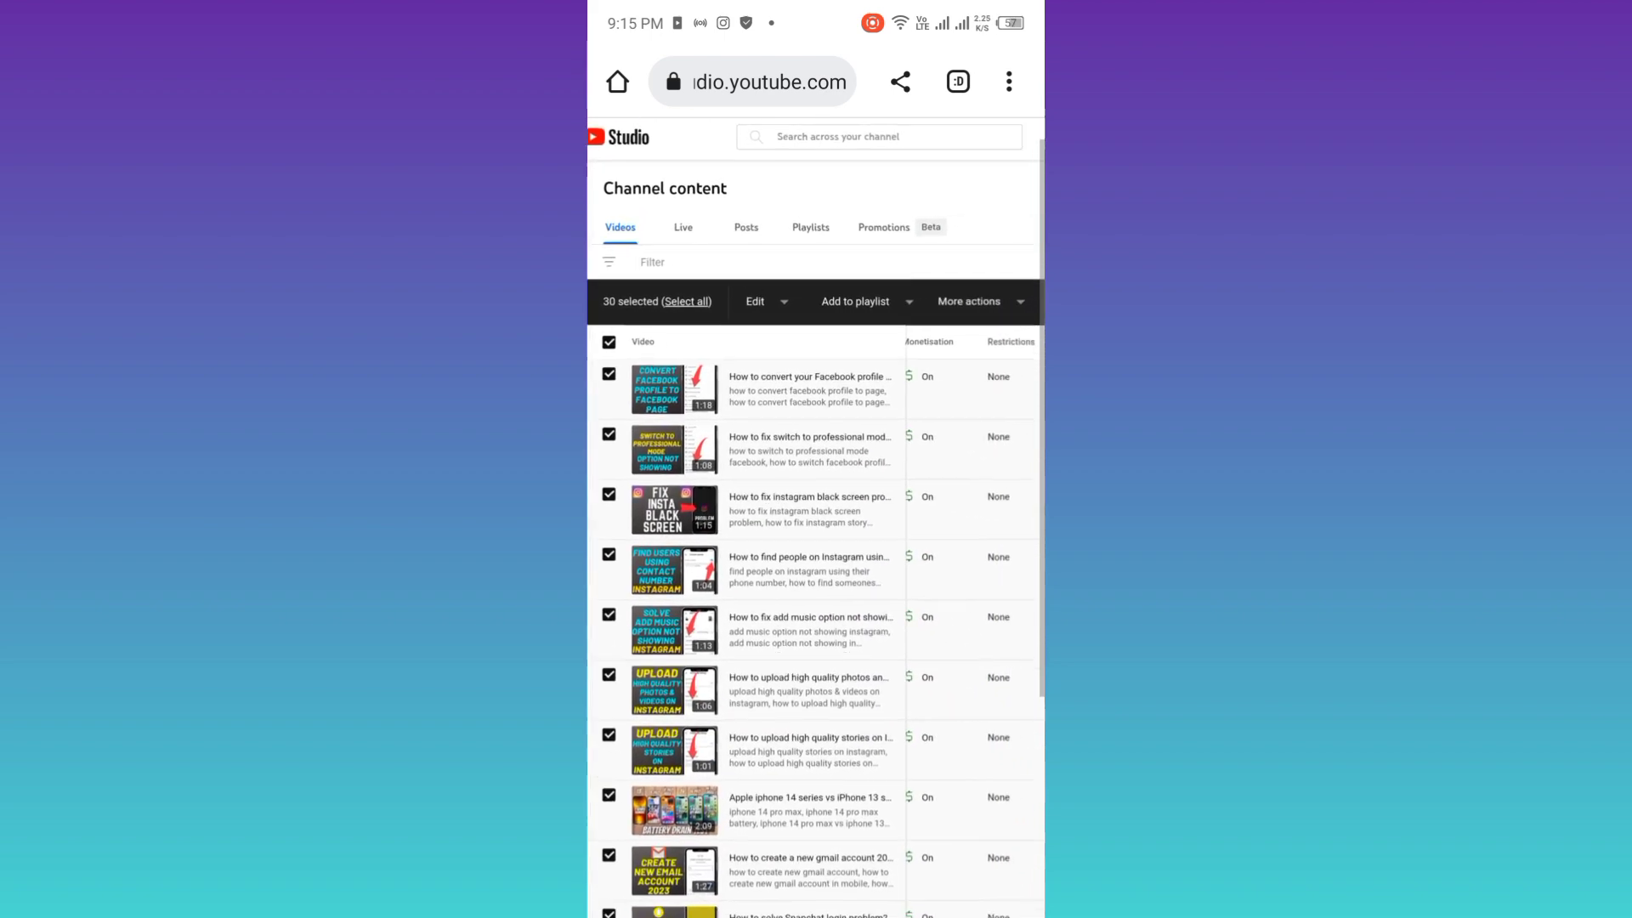
scroll(816, 511, "up", 3)
scroll(816, 510, "up", 1)
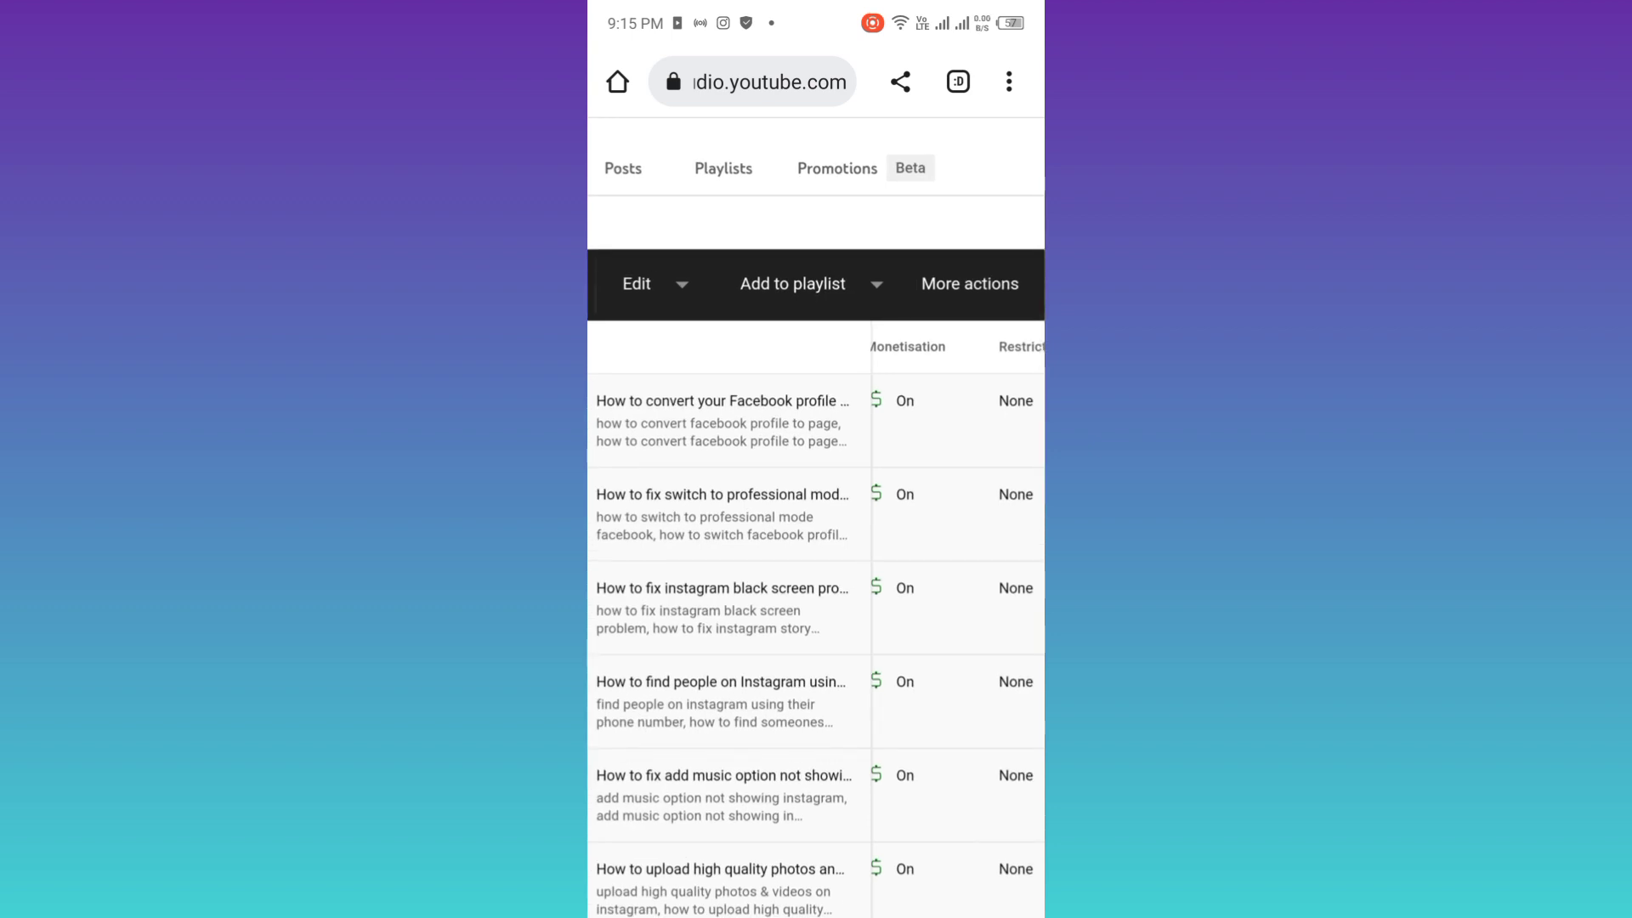
scroll(817, 575, "right", 2)
scroll(816, 574, "down", 2)
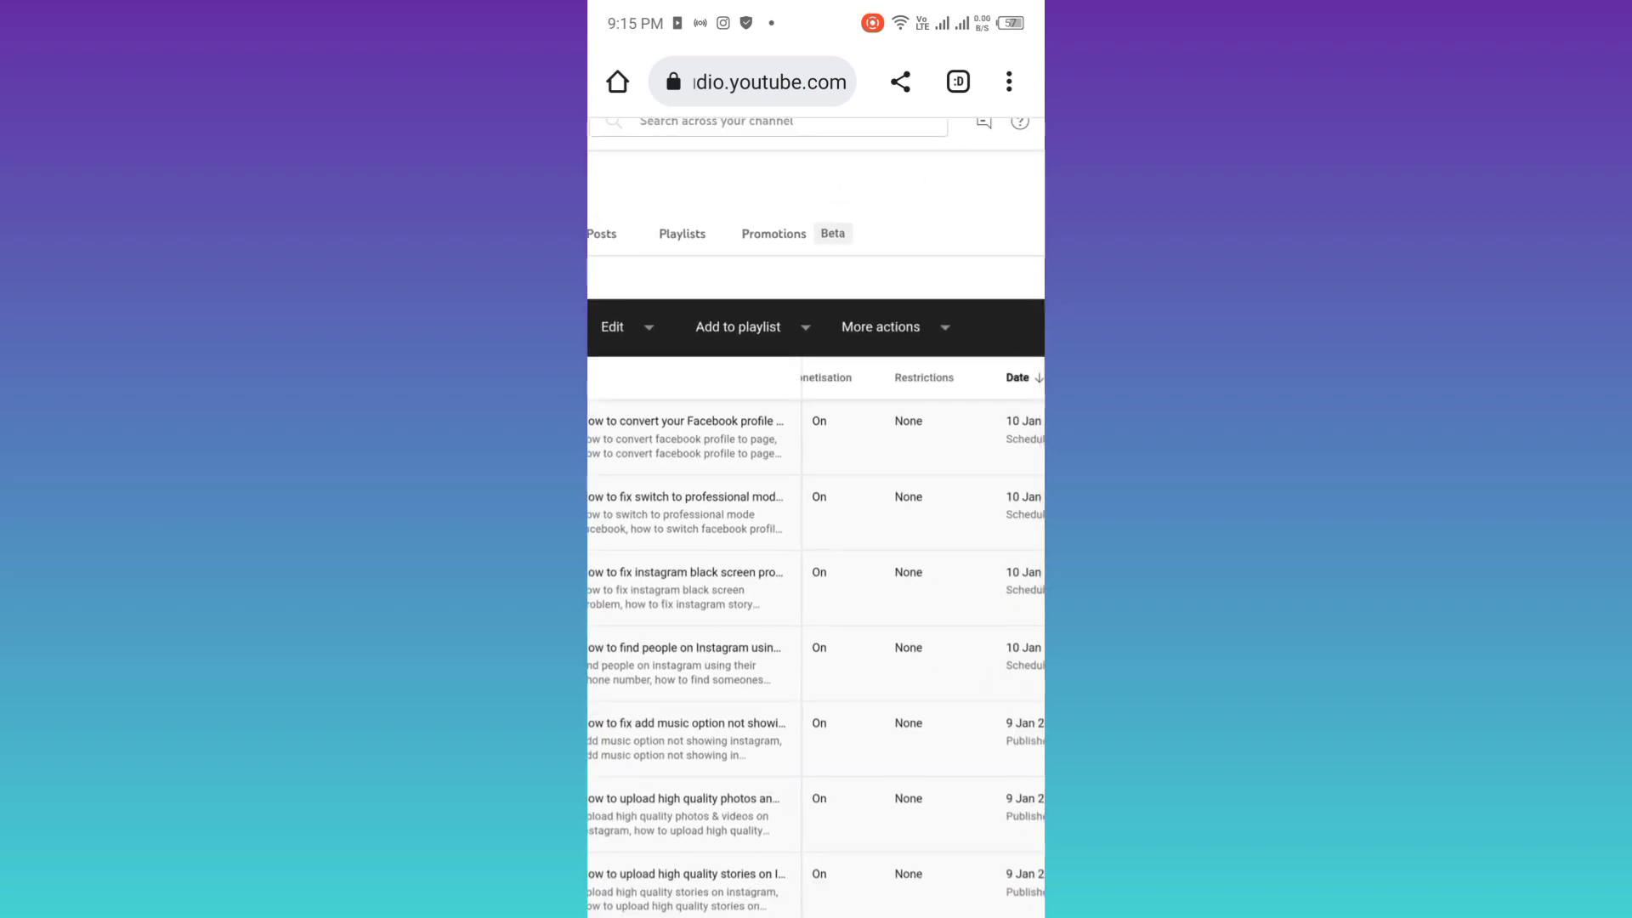
Reveal Download and Delete forever for the 30 selected videos via More actions.
left_click(892, 326)
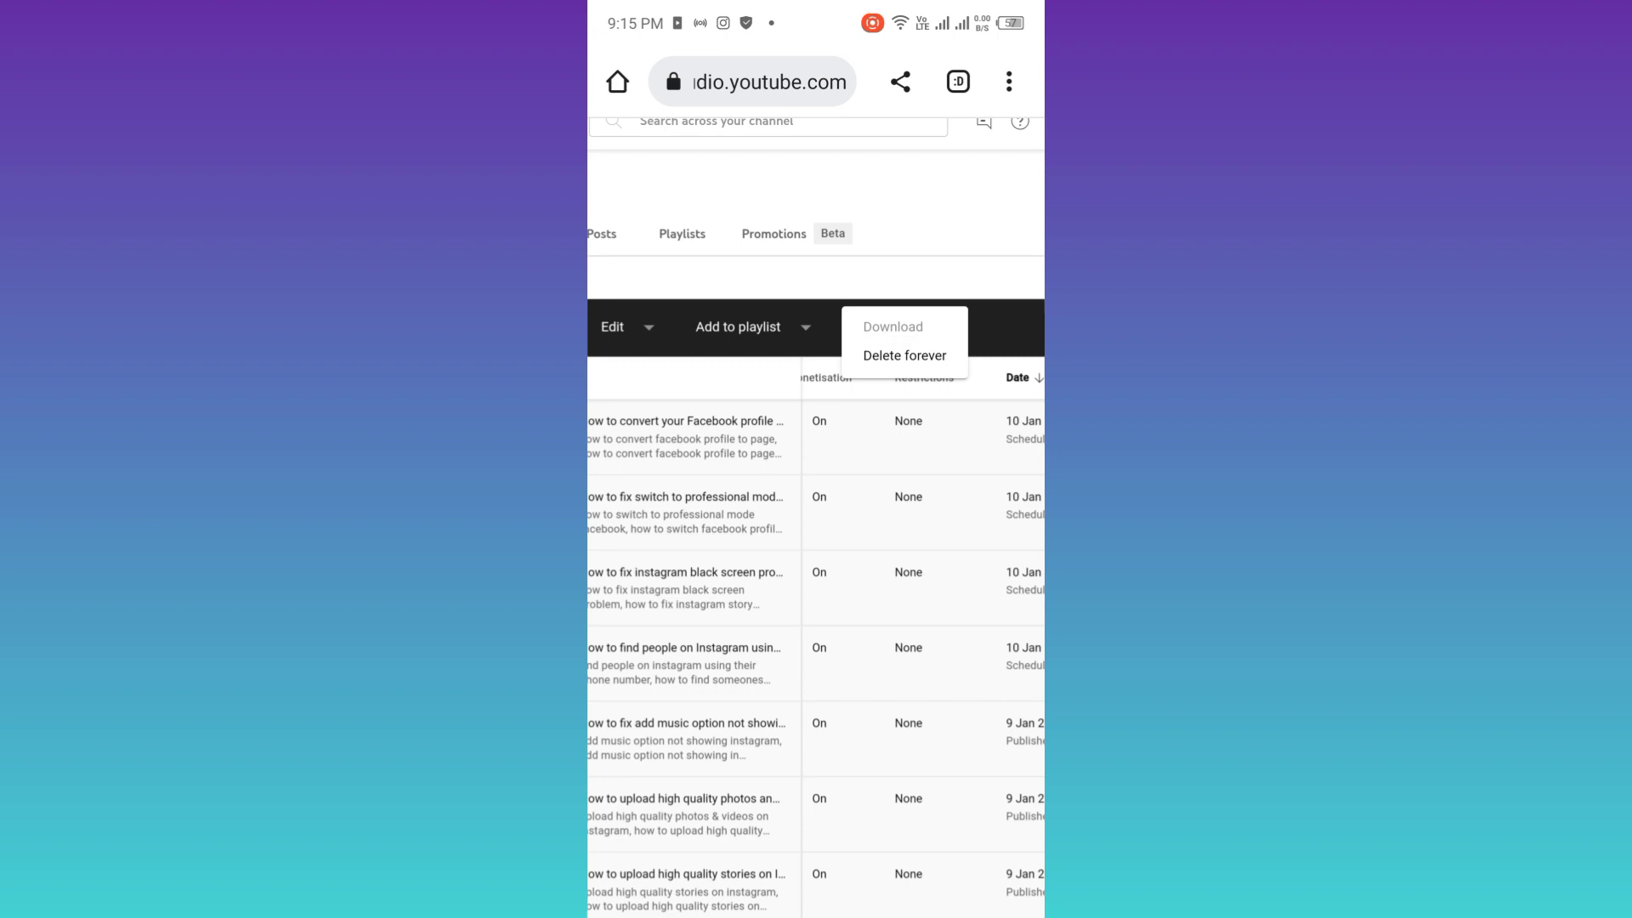